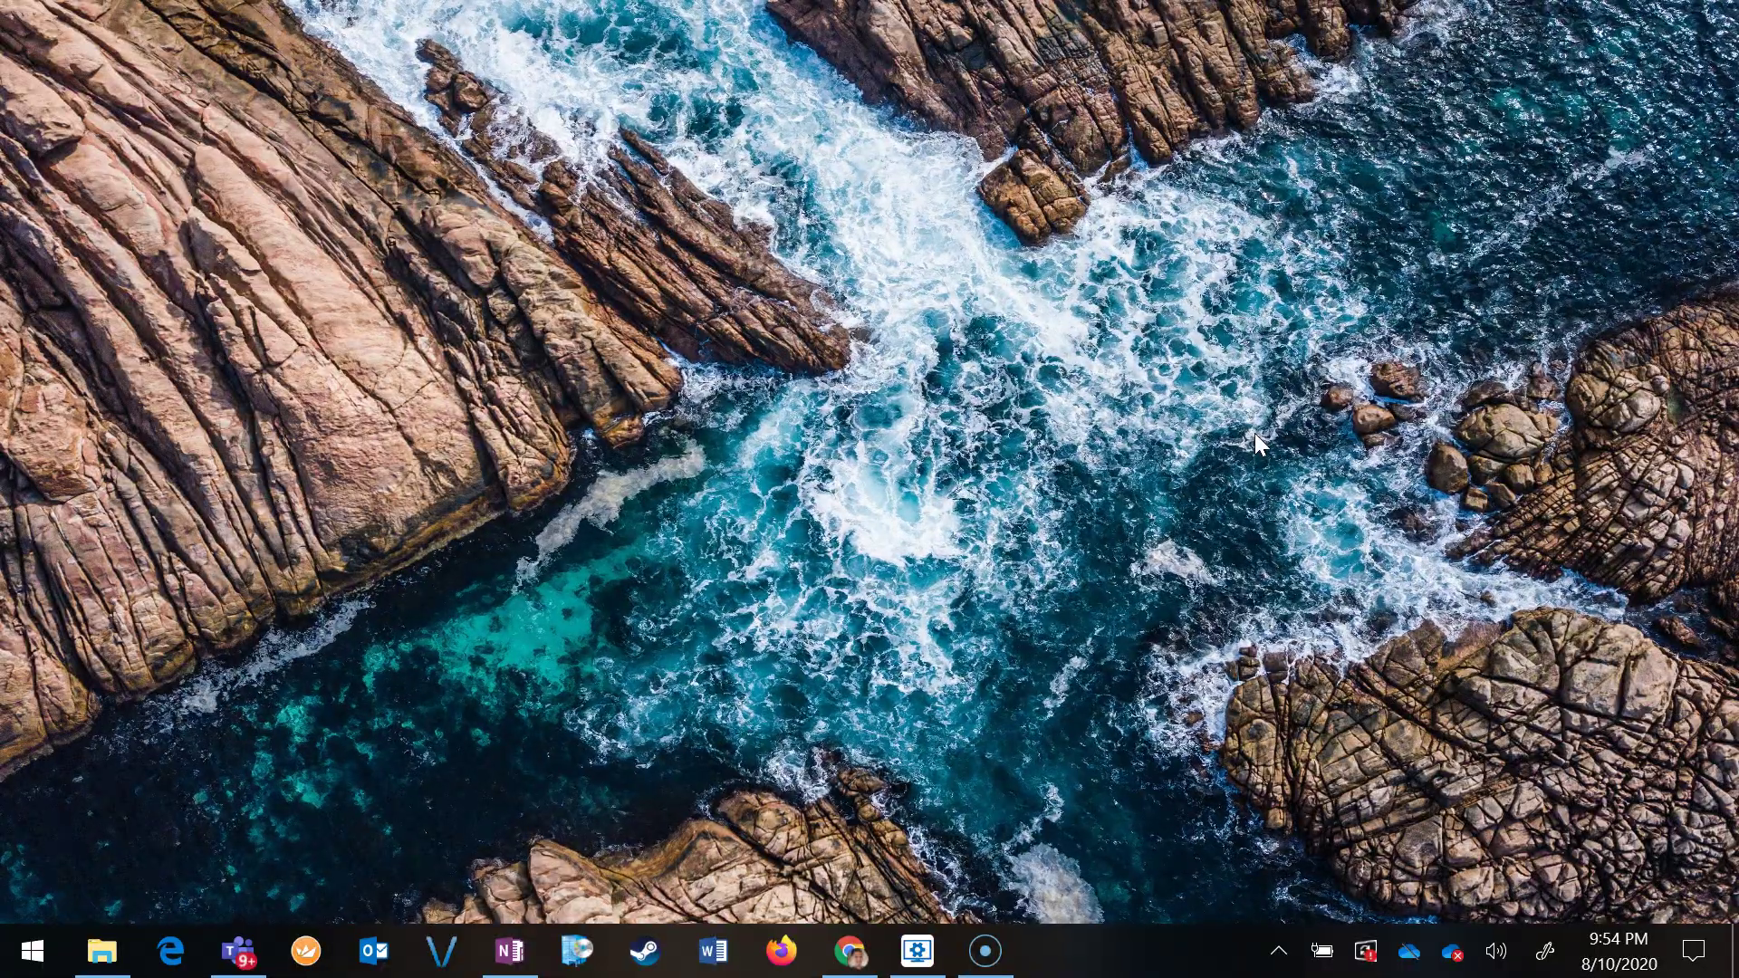
# Open the OneDrive status panel and show the CodeCon 19 Prizes K6.pptx merge issue.
pyautogui.click(1202, 351)
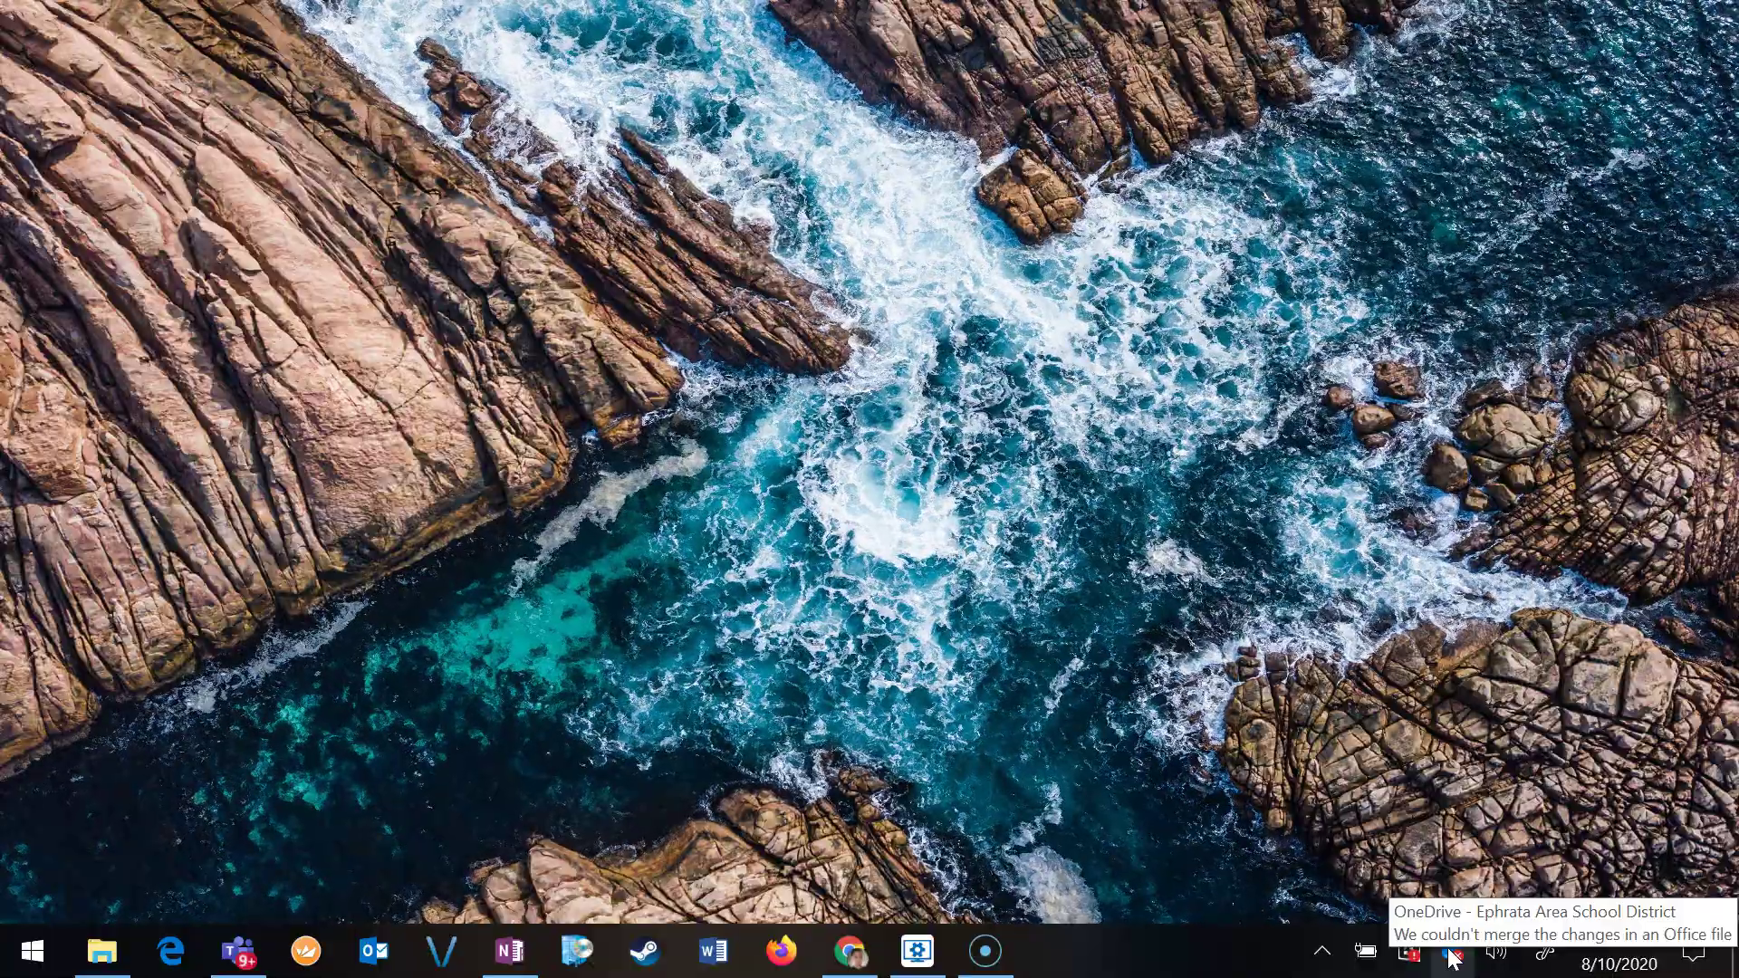
pyautogui.click(1454, 957)
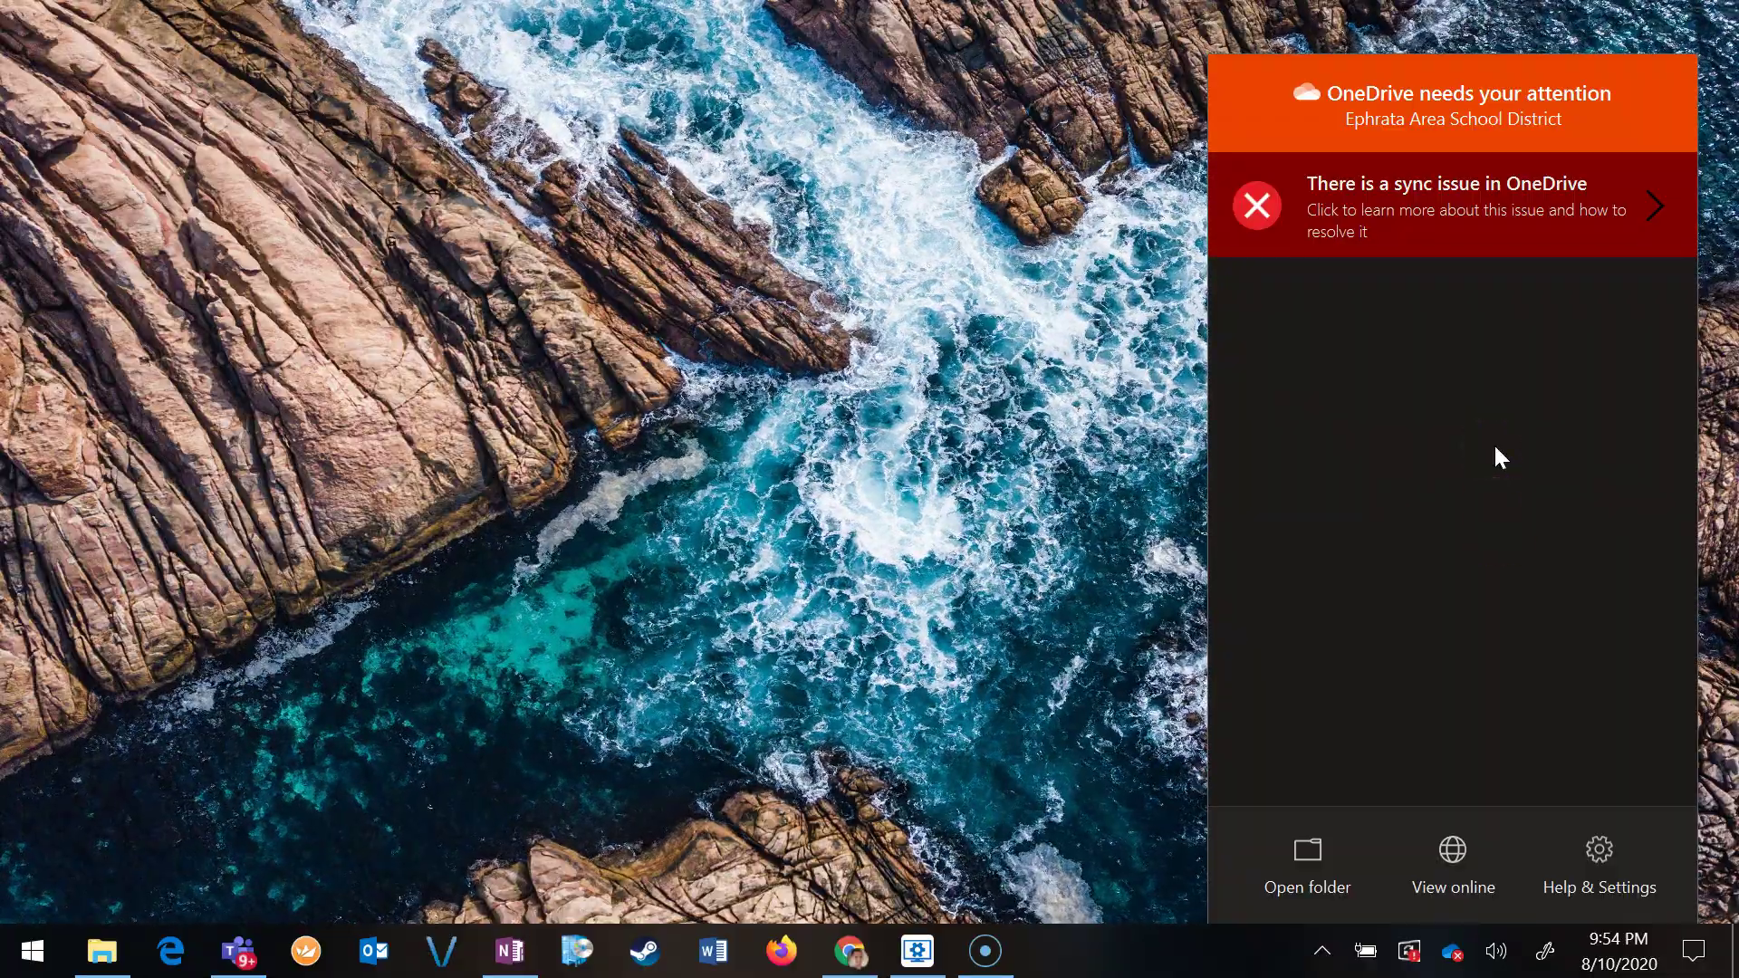
pyautogui.click(1518, 235)
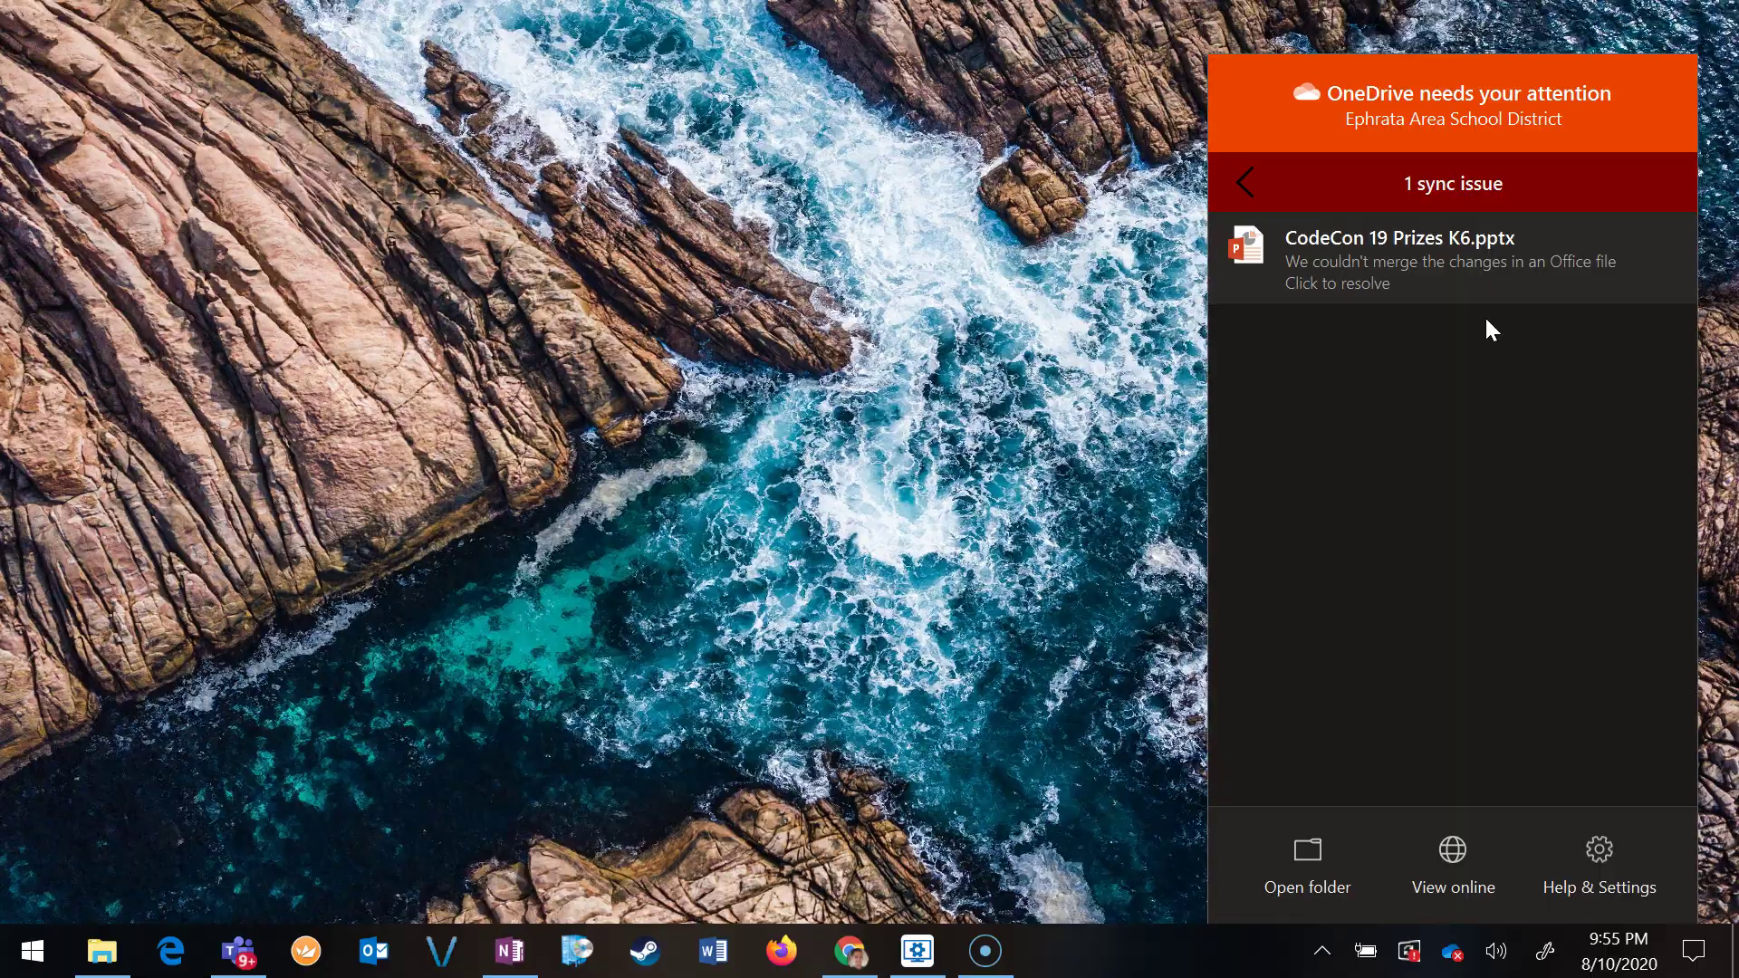
# View the conflict options for CodeCon 19 Prizes K6.pptx, then close them unresolved.
pyautogui.click(1367, 283)
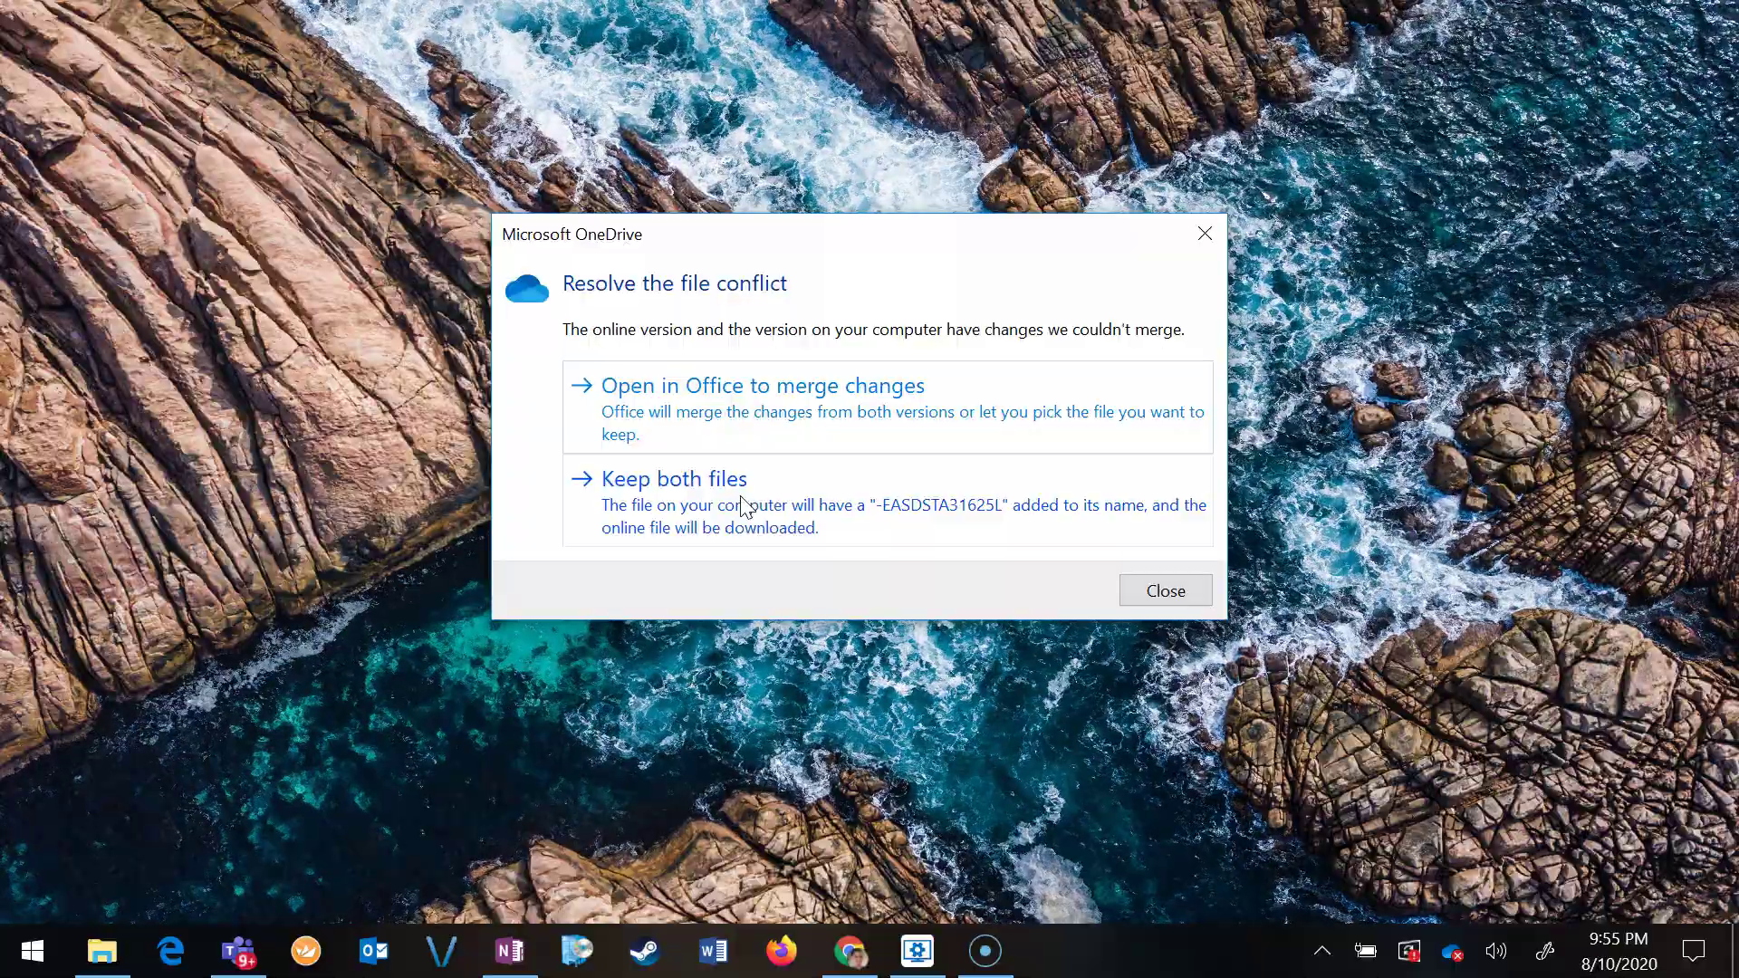
pyautogui.click(1166, 590)
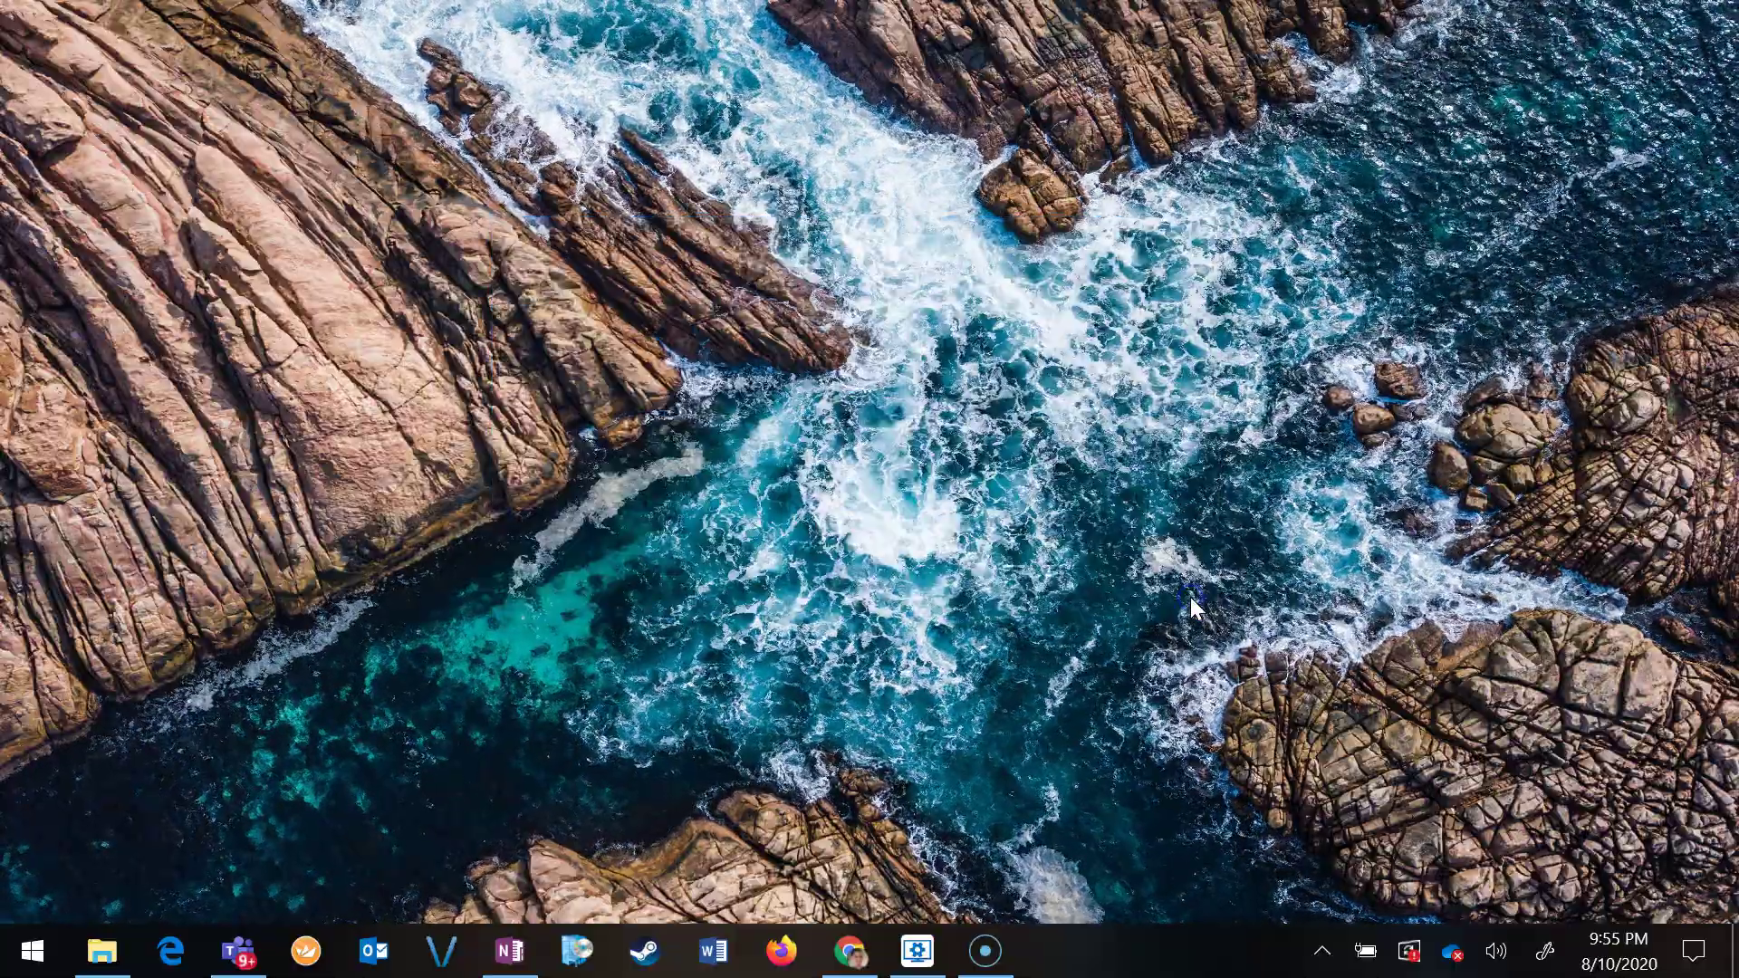